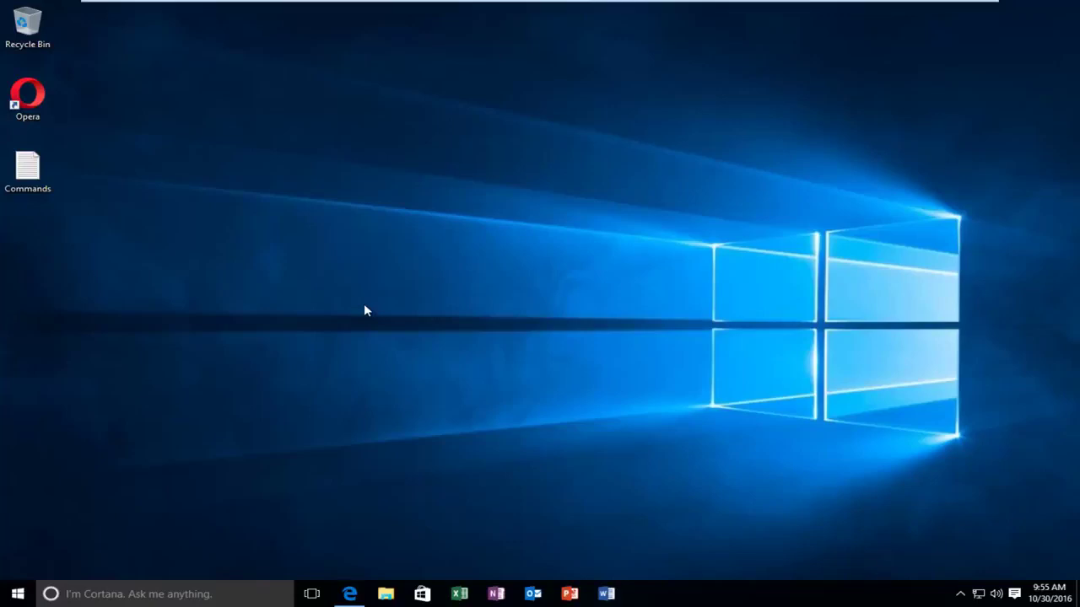
Step: Switch to Microsoft Edge and open the MajorGeeks mirror page for the Tweaking.com Windows Repair installer
left_click(350, 594)
left_click(824, 38)
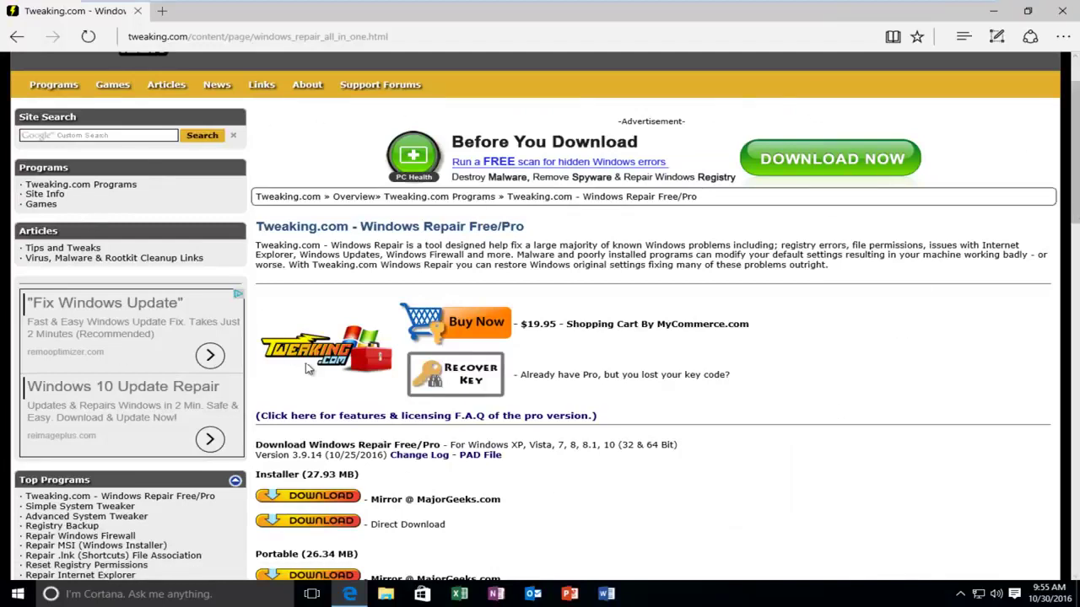
scroll(287, 369, "down", 1)
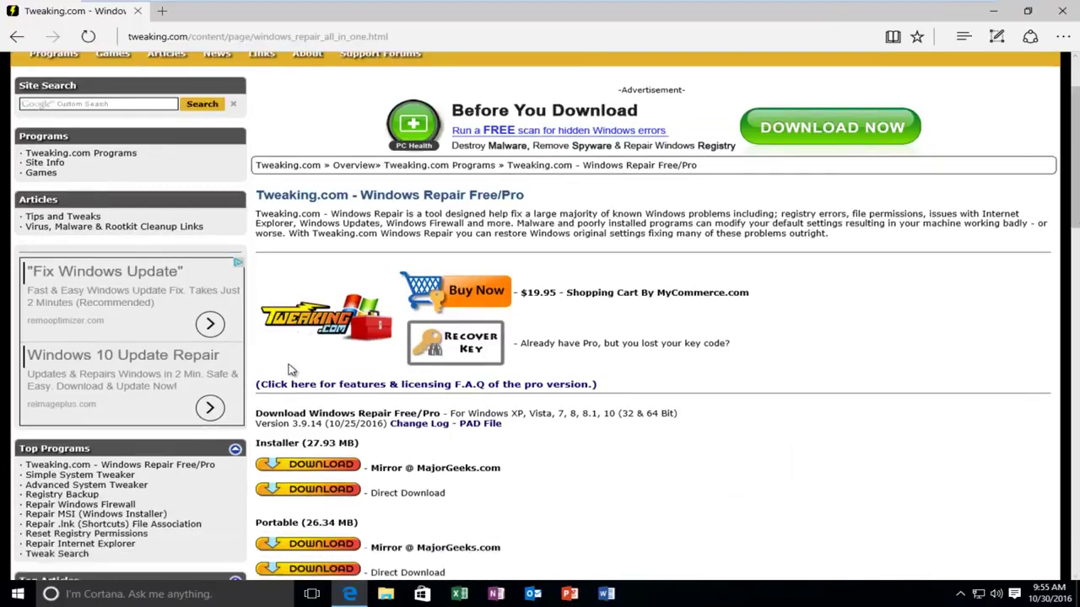
scroll(293, 354, "down", 1)
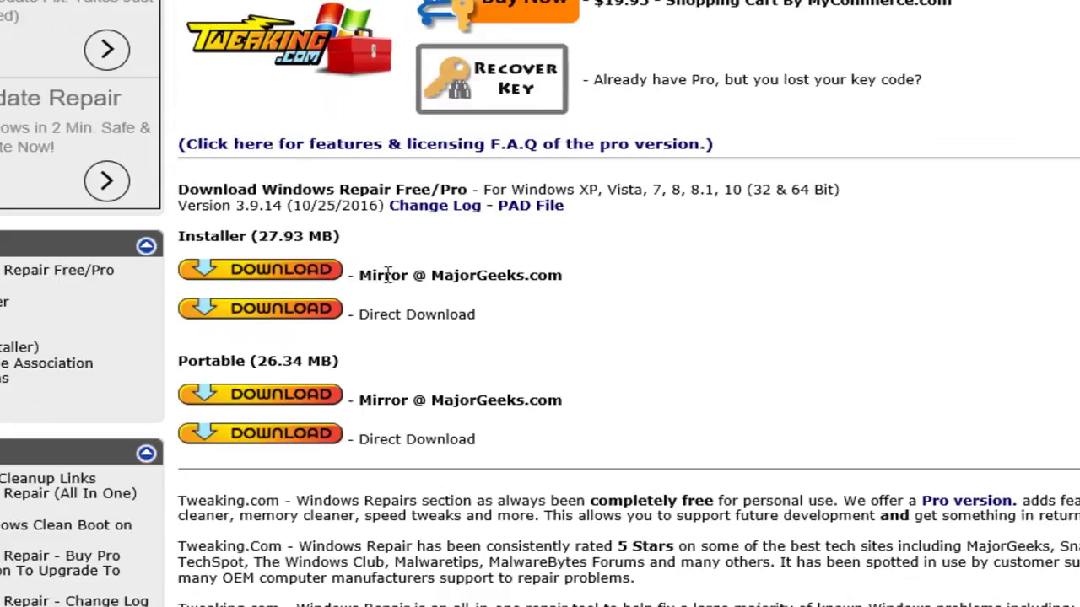
left_click(261, 279)
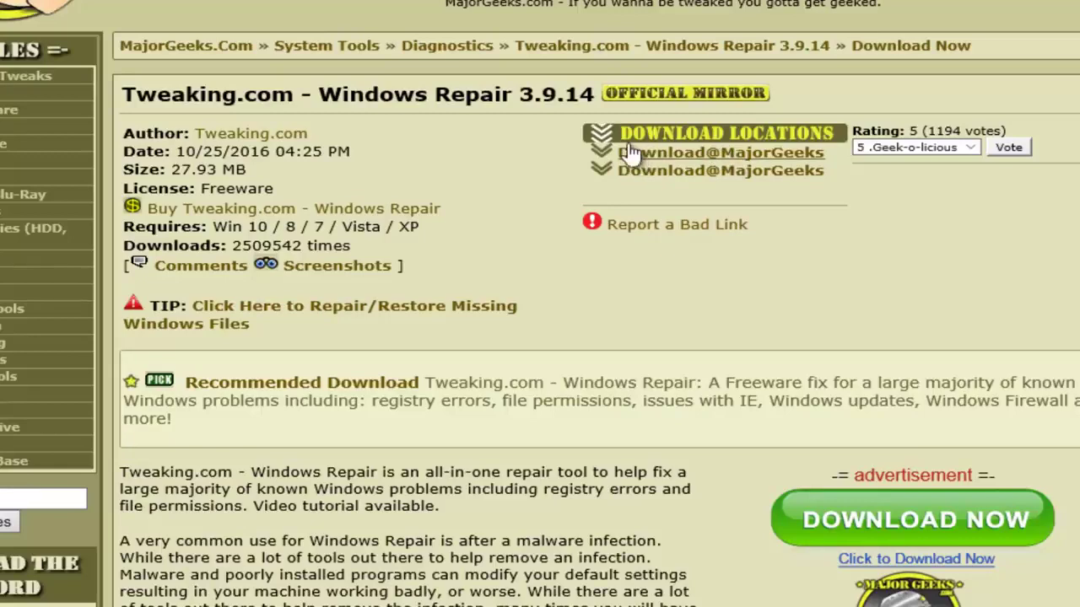
Step: Download the Windows Repair 3.9.14 installer from the first MajorGeeks download location
left_click(740, 152)
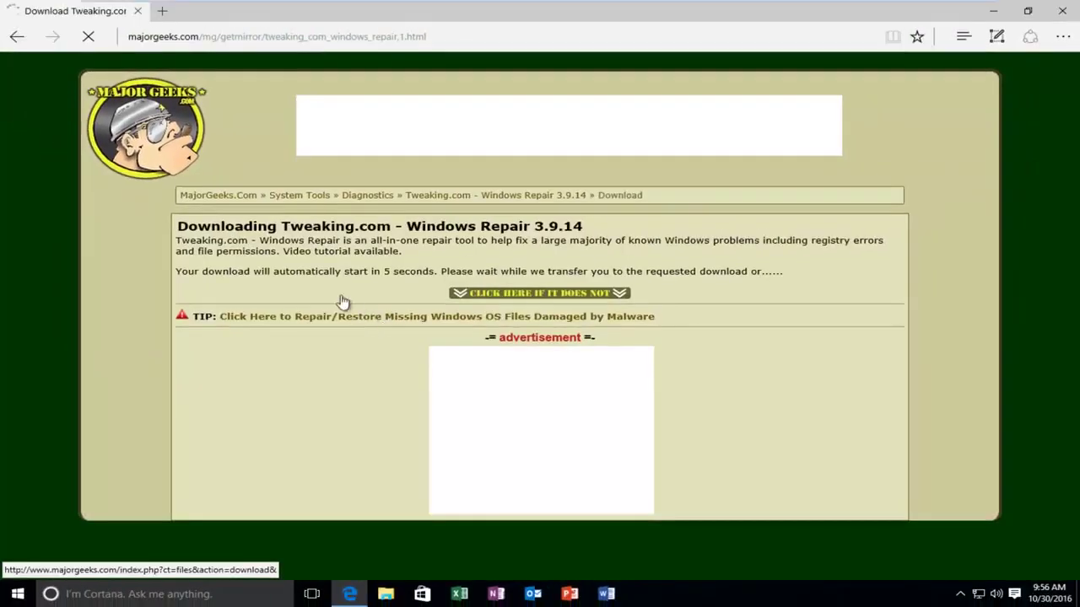
scroll(319, 274, "down", 1)
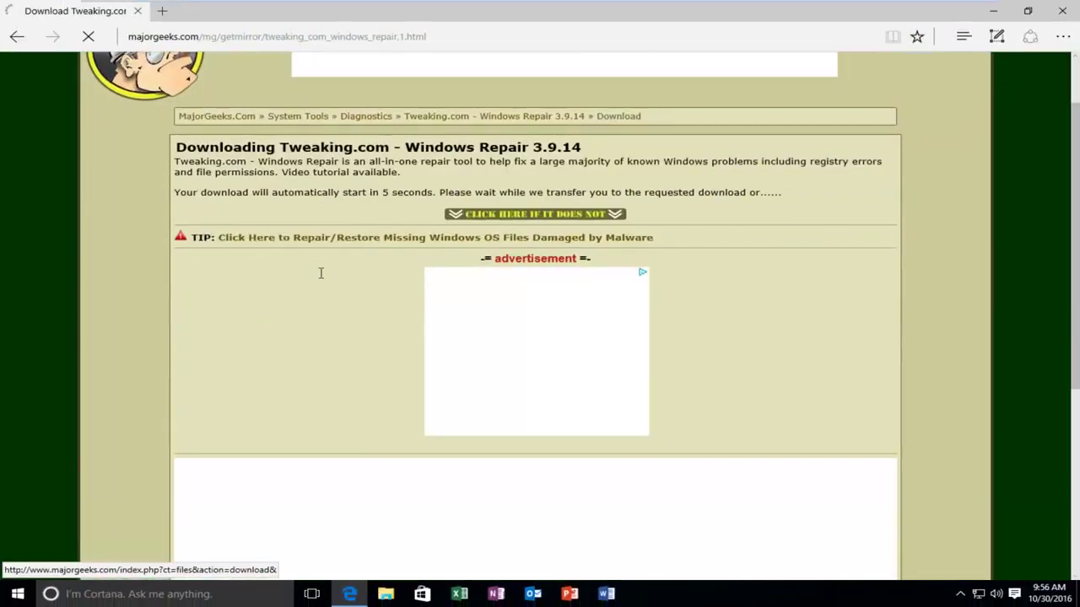
scroll(319, 279, "down", 2)
scroll(319, 278, "up", 2)
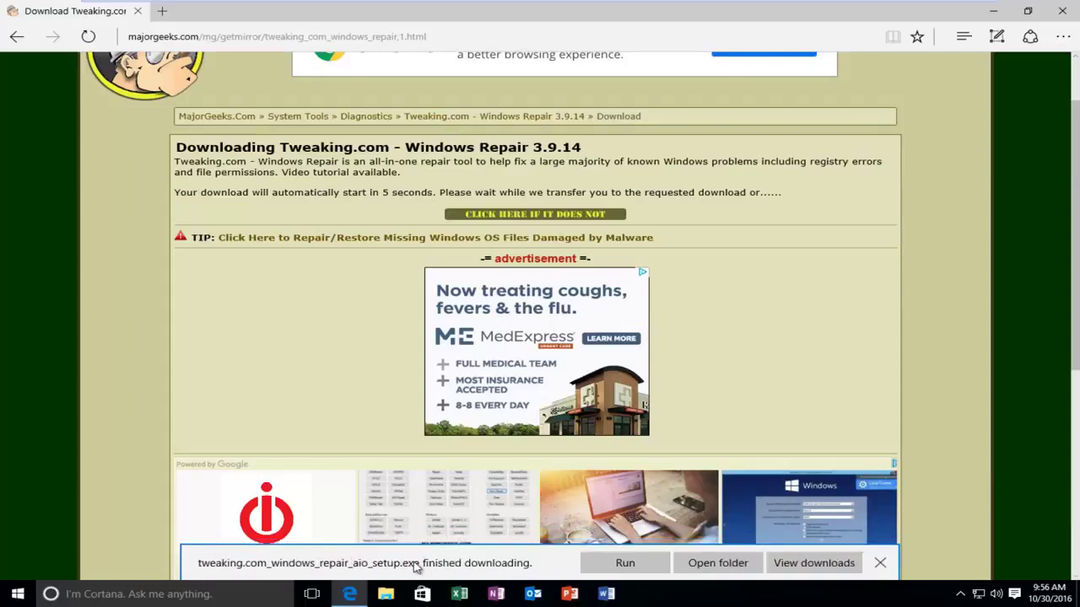
Step: Run the downloaded setup with administrator approval and install Windows Repair with the default folders, a desktop icon and opening on completion
left_click(624, 564)
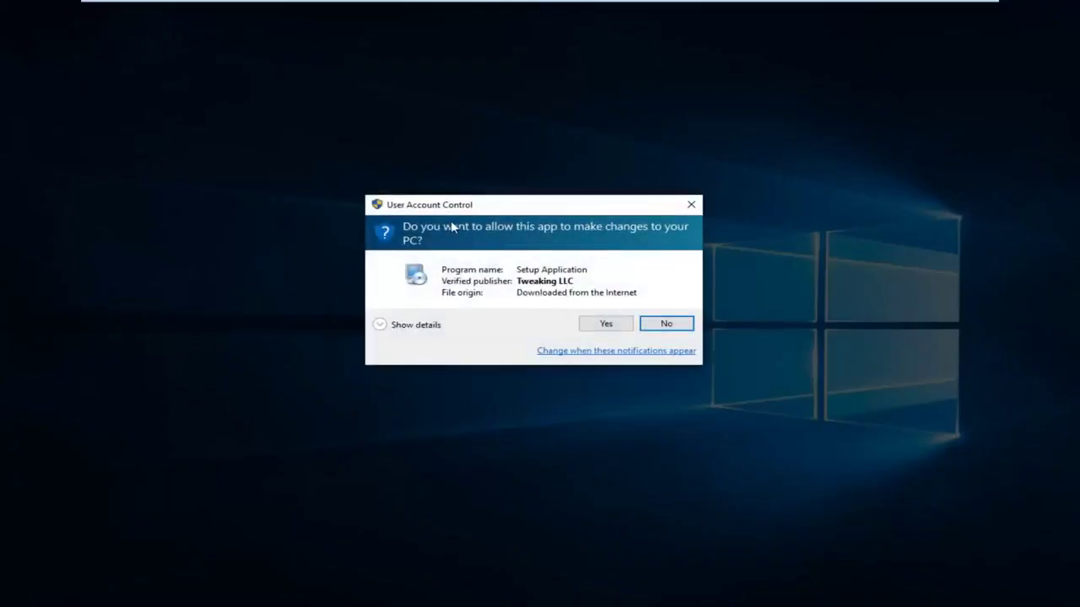
left_click(611, 326)
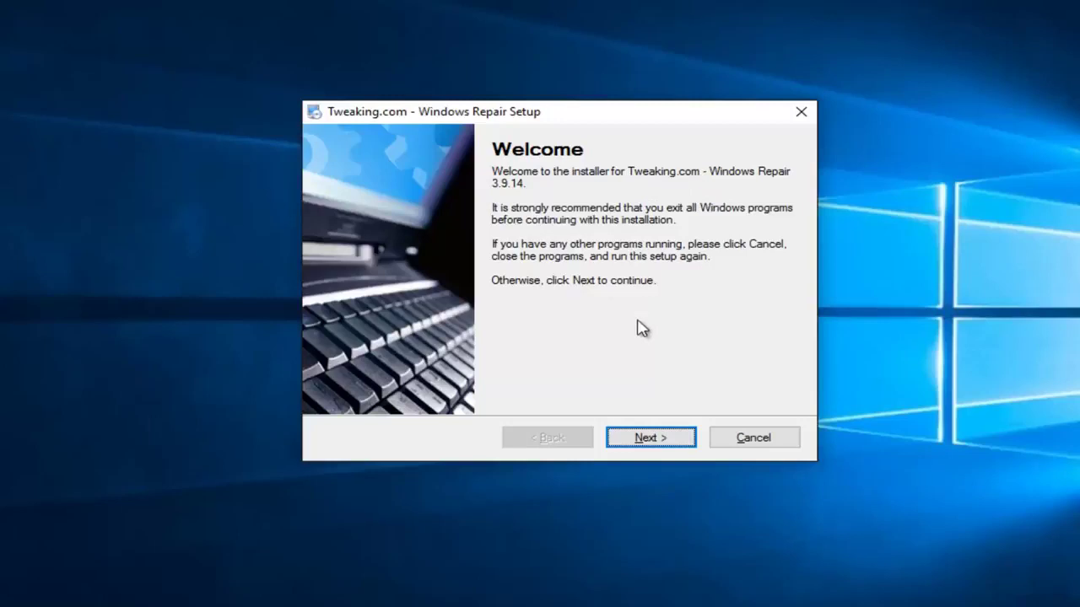
left_click(646, 444)
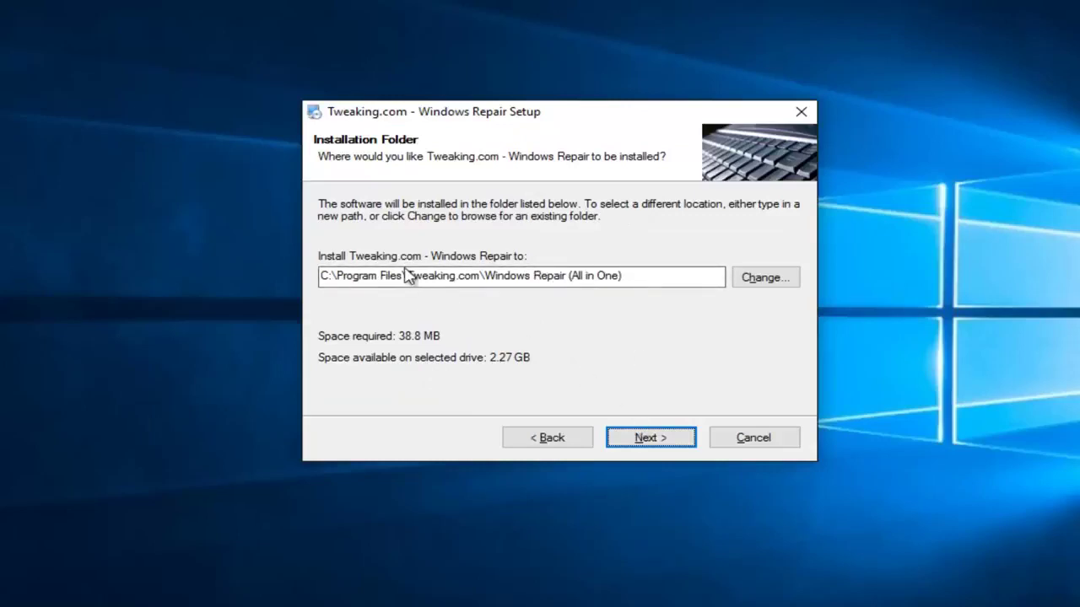
left_click(654, 437)
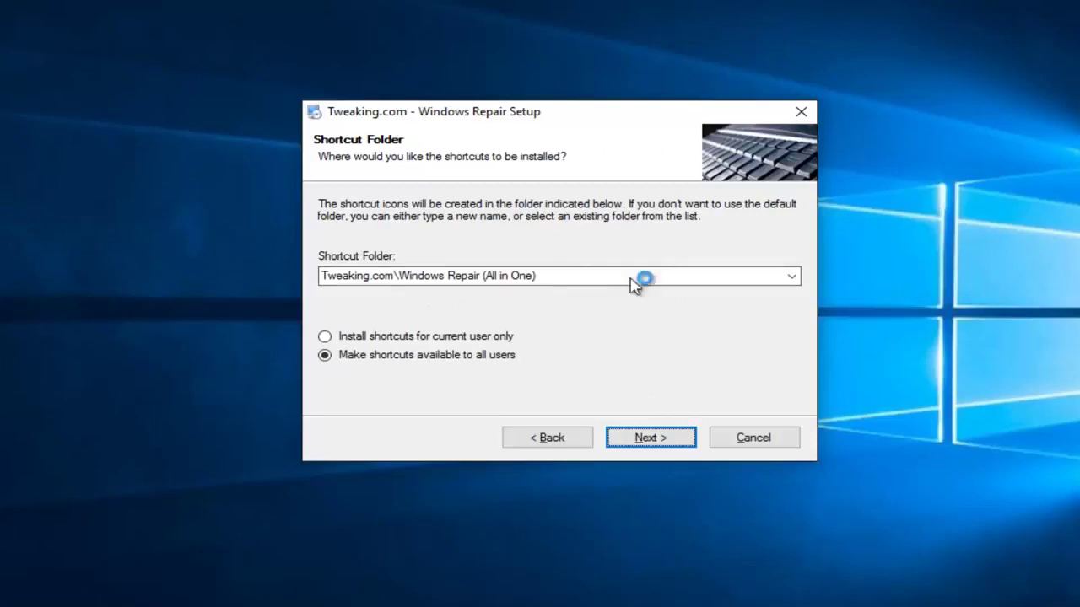
left_click(661, 446)
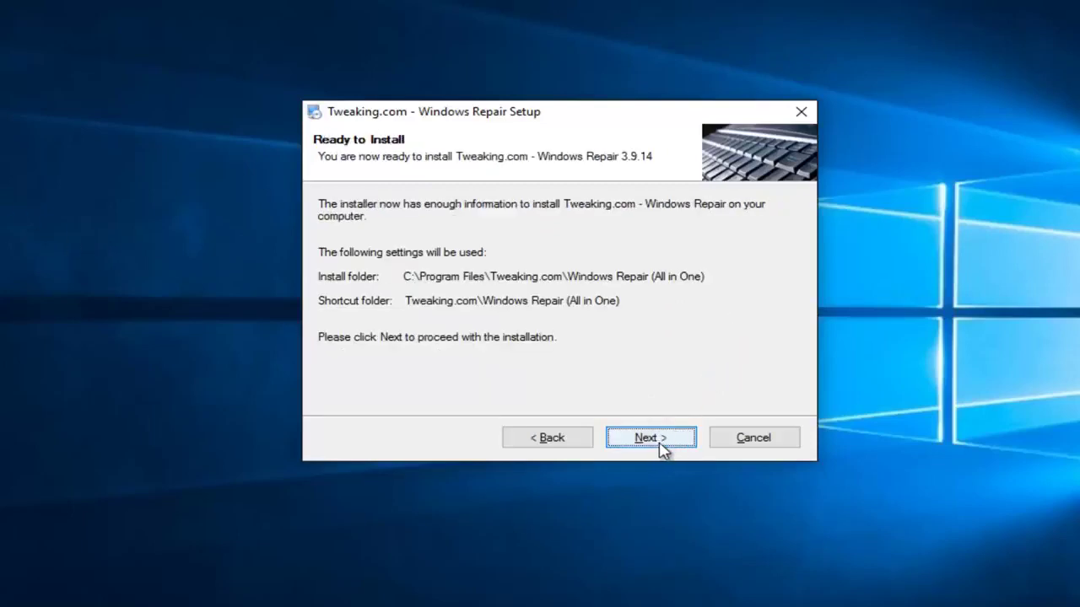
left_click(661, 446)
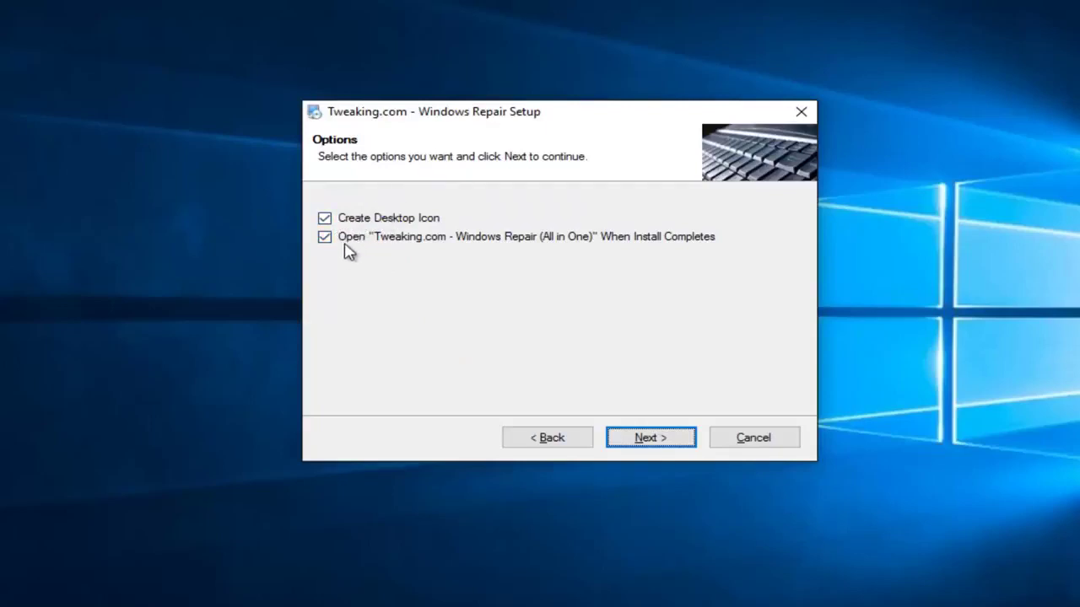
left_click(651, 438)
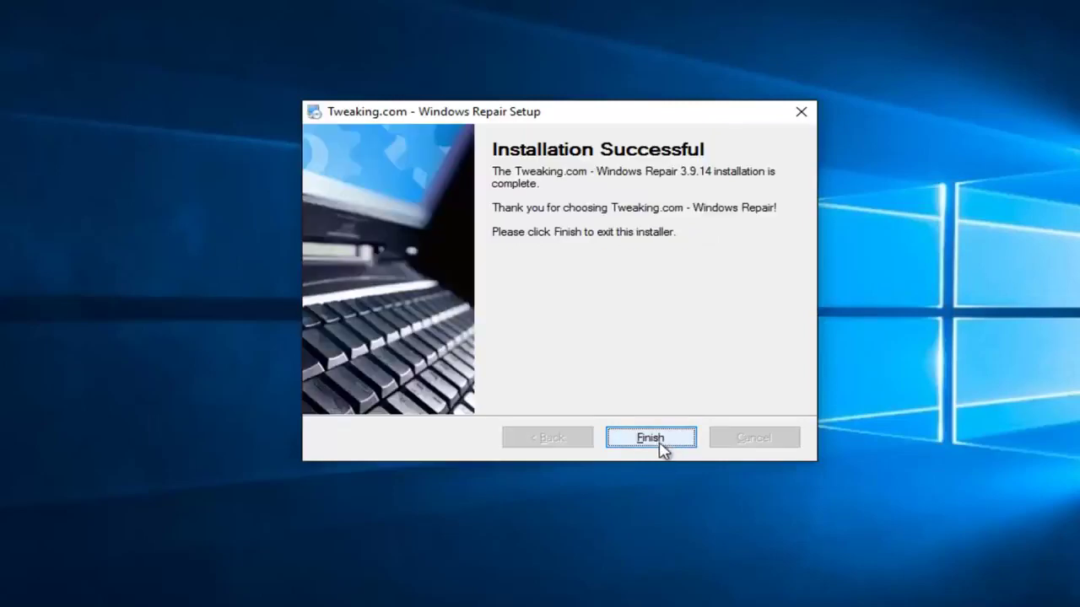
left_click(662, 445)
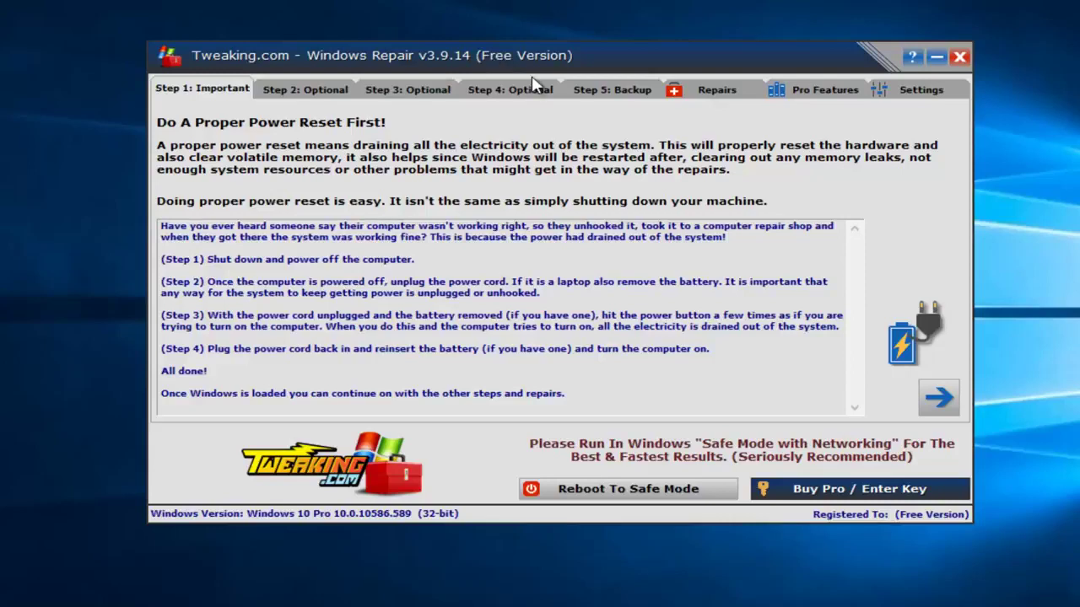
Step: Review the optional Steps 2 to 4 and the Step 5 backup options, including the System Restore dialog
left_click(305, 94)
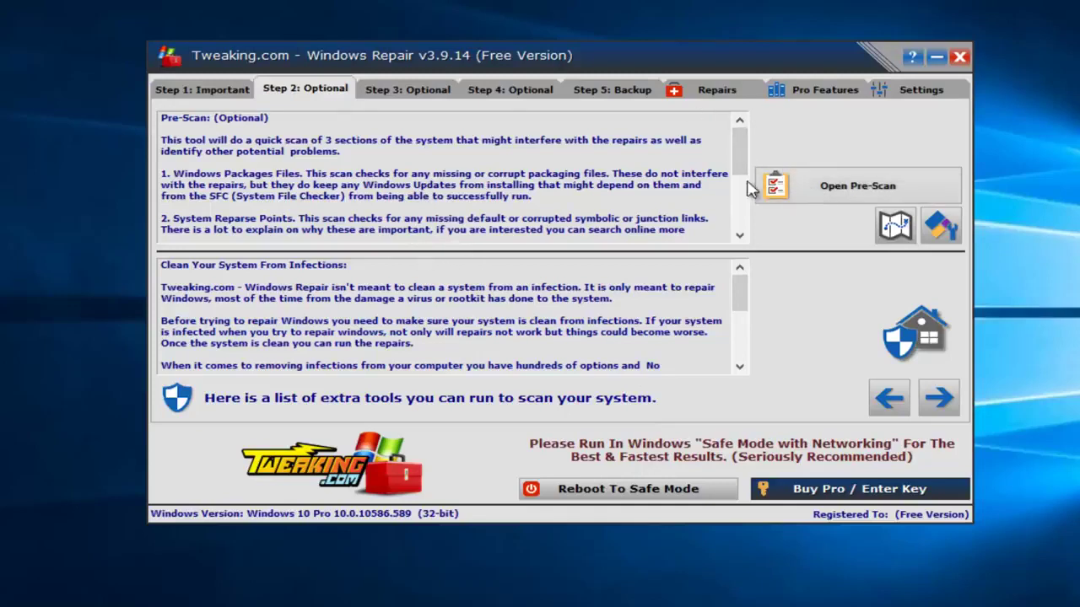
left_click(371, 91)
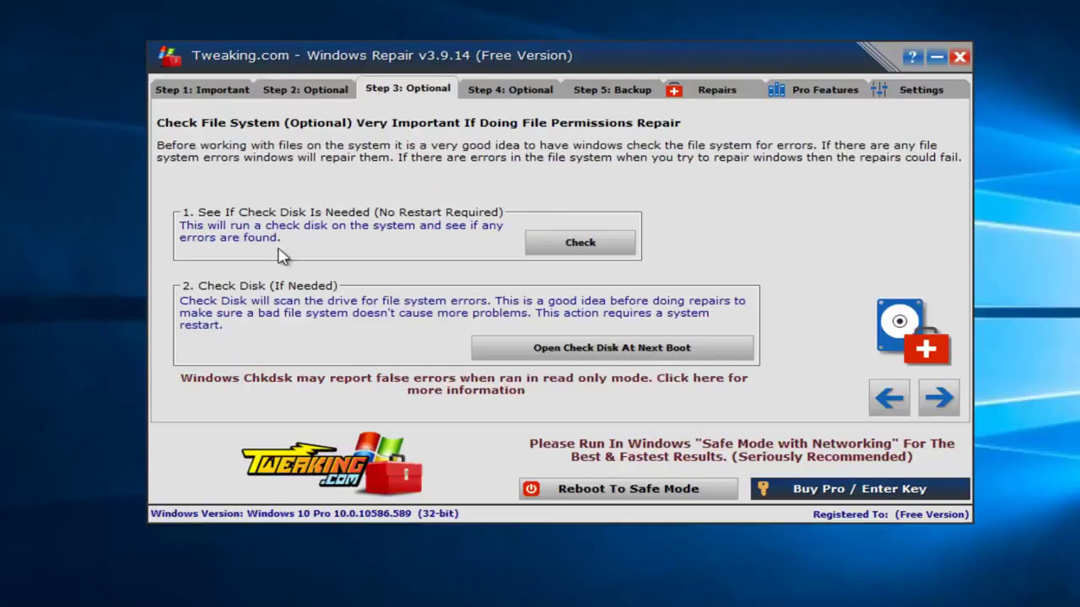
left_click(567, 232)
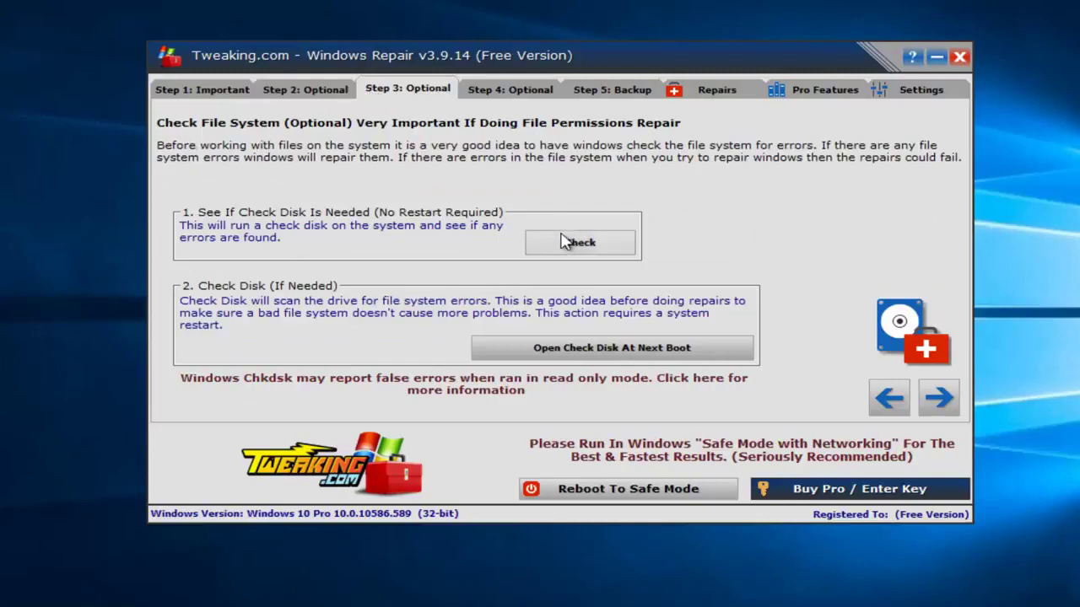
left_click(481, 91)
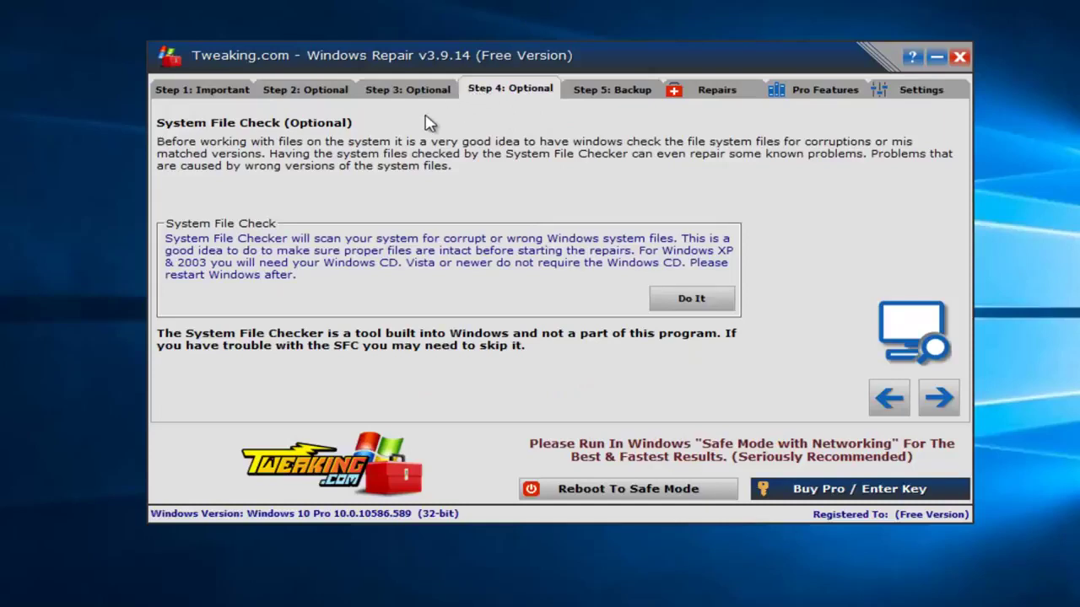
left_click(585, 93)
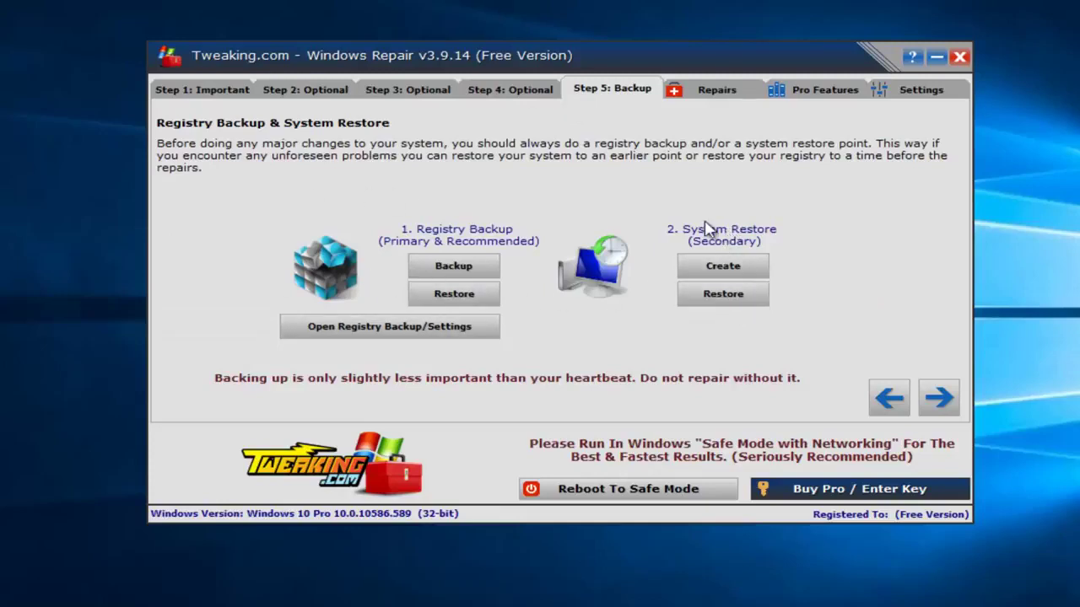
left_click(710, 301)
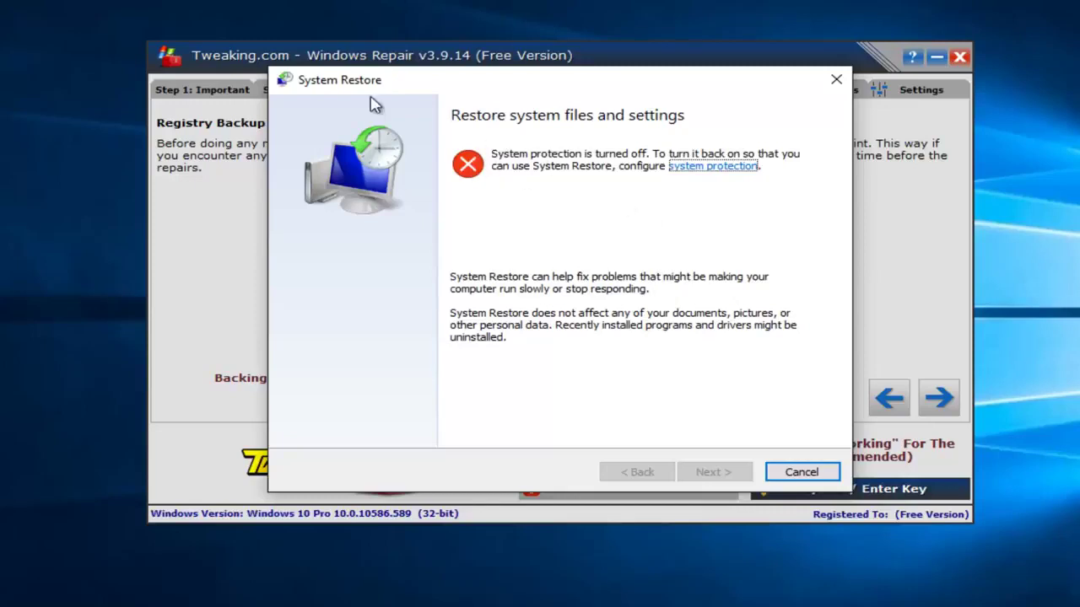
left_click(835, 79)
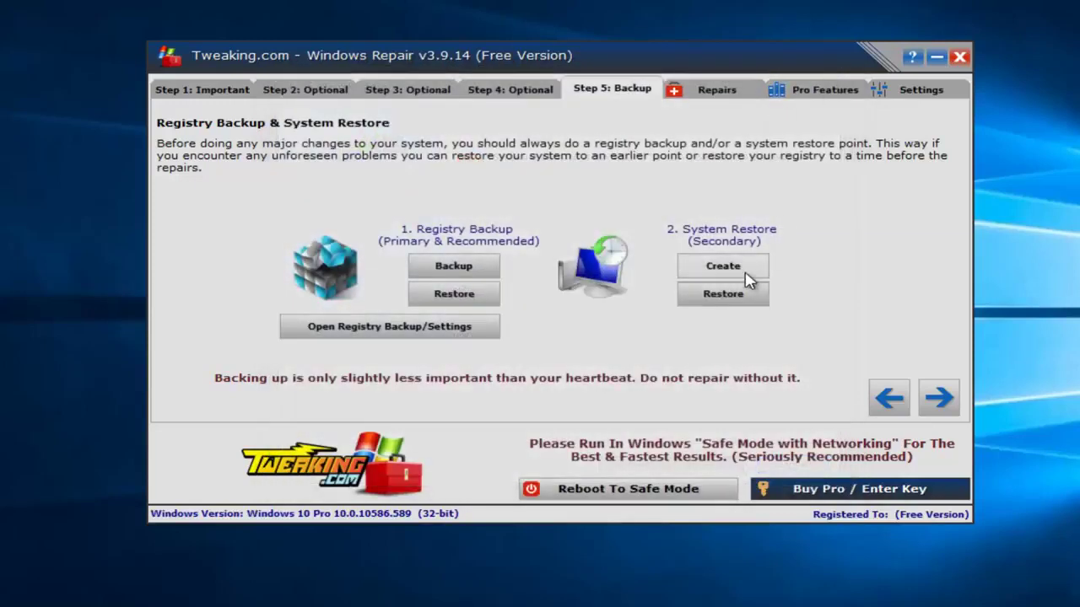
Step: Open the list of available repairs and deselect all of them
left_click(702, 97)
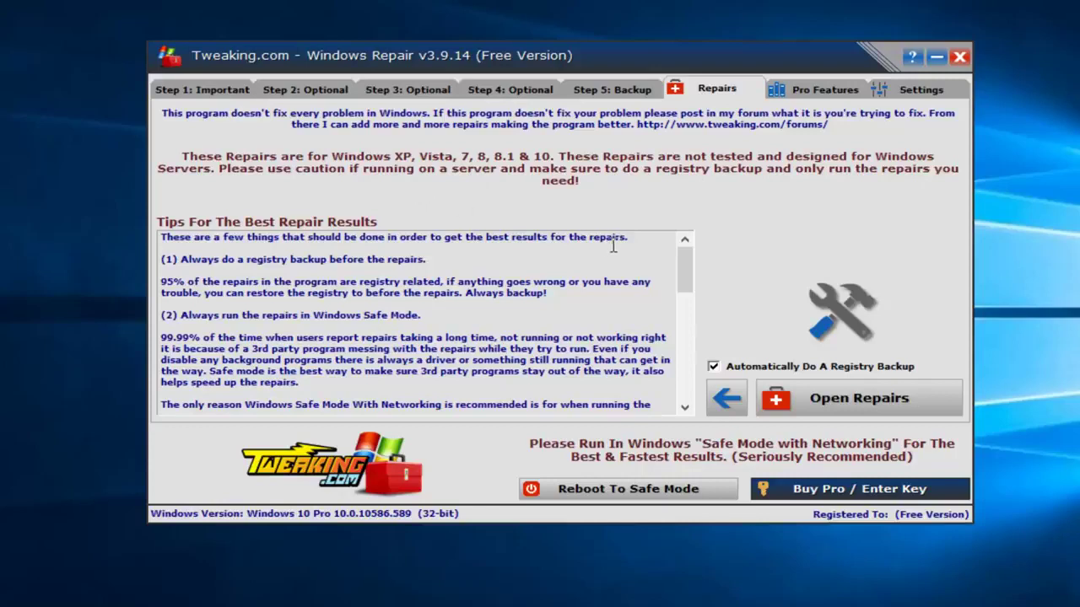
left_click(851, 400)
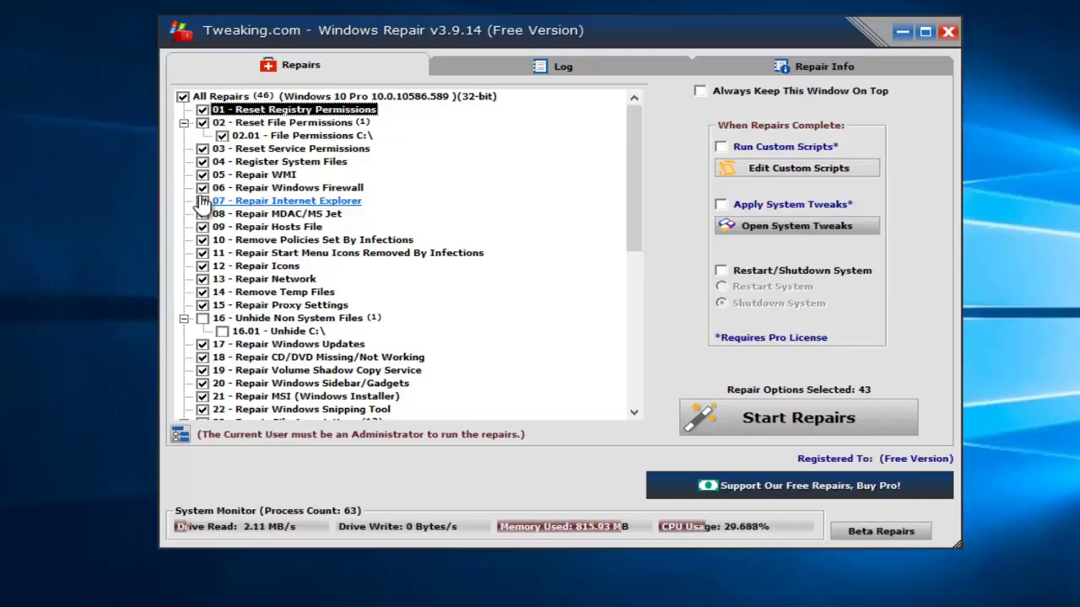
left_click(182, 97)
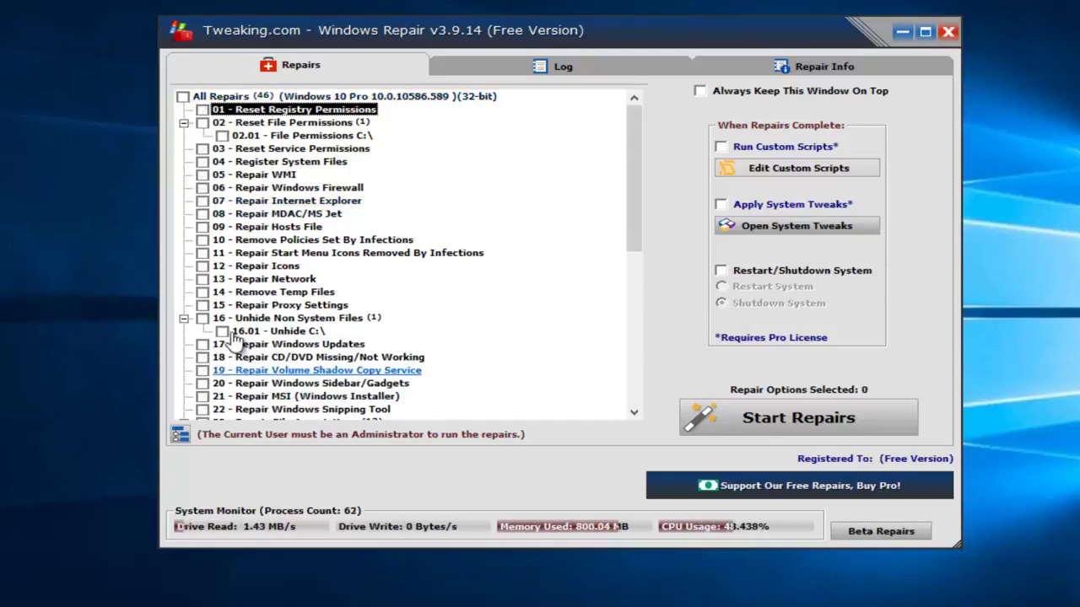
Step: Select repairs 03 Reset Service Permissions, 05 Repair WMI, 06 Repair Windows Firewall and 02 Reset File Permissions
left_click_drag(639, 207, 579, 160)
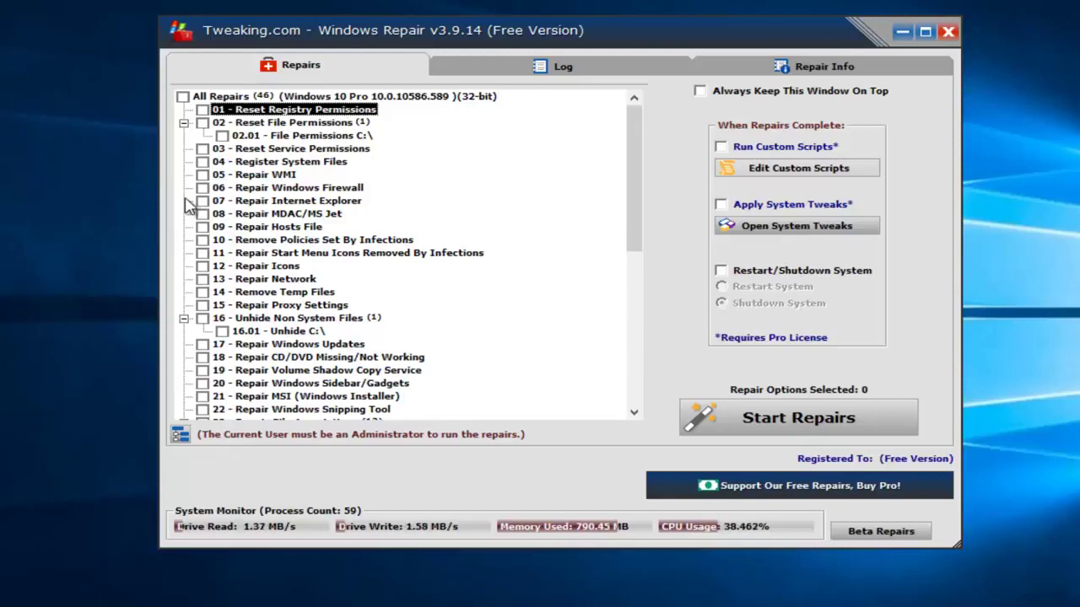
left_click(202, 150)
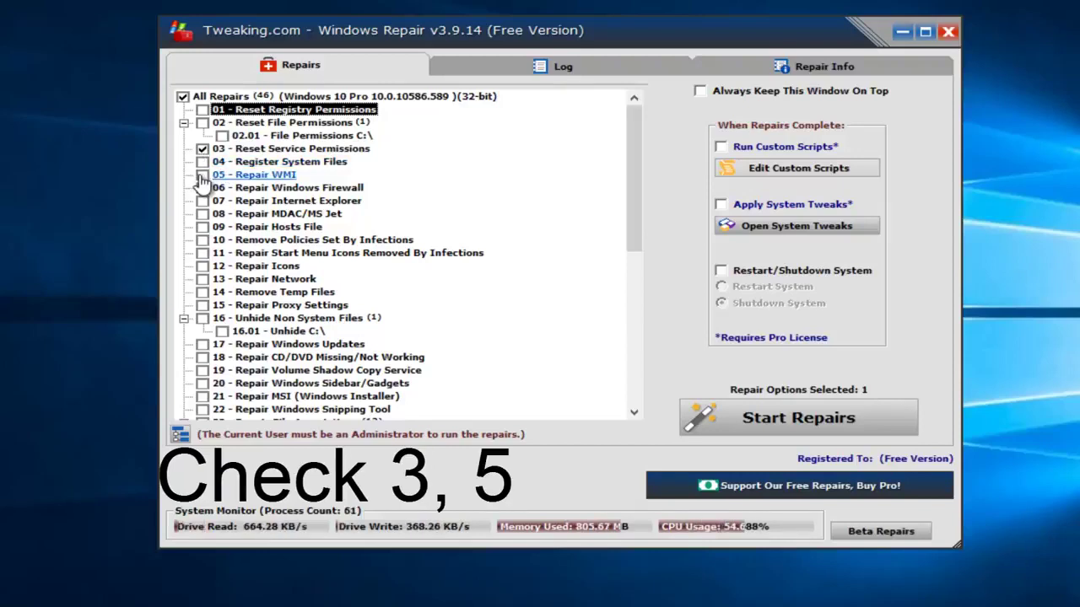
left_click(203, 176)
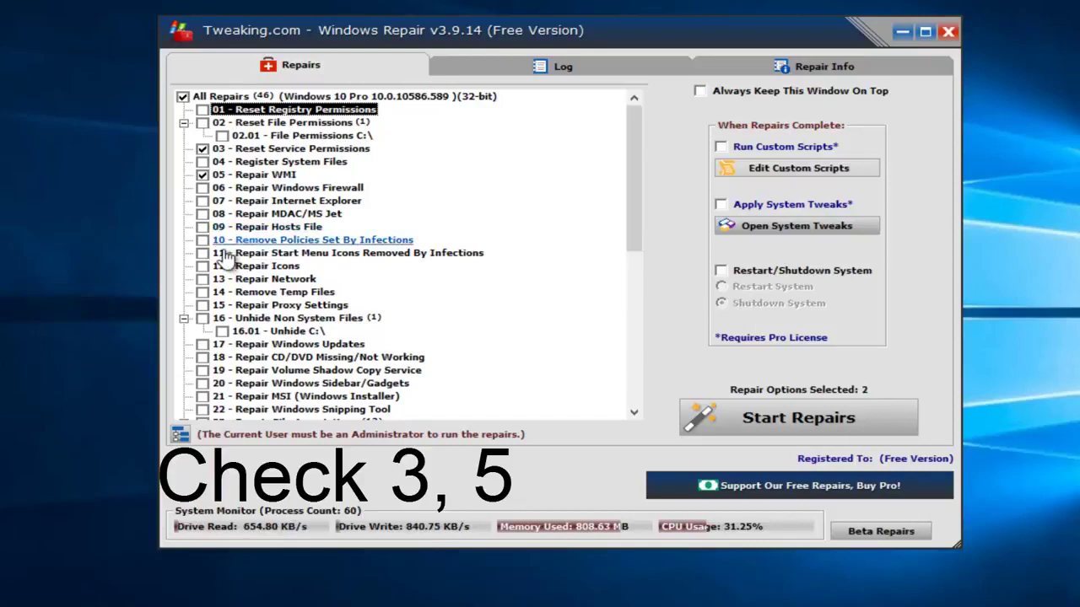
left_click(202, 189)
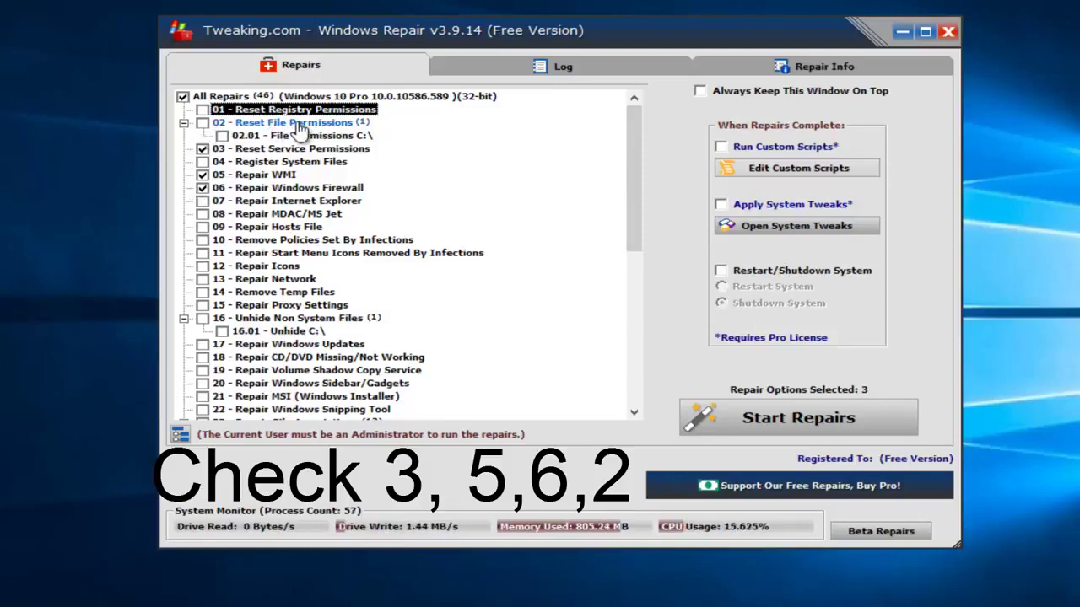
left_click(204, 124)
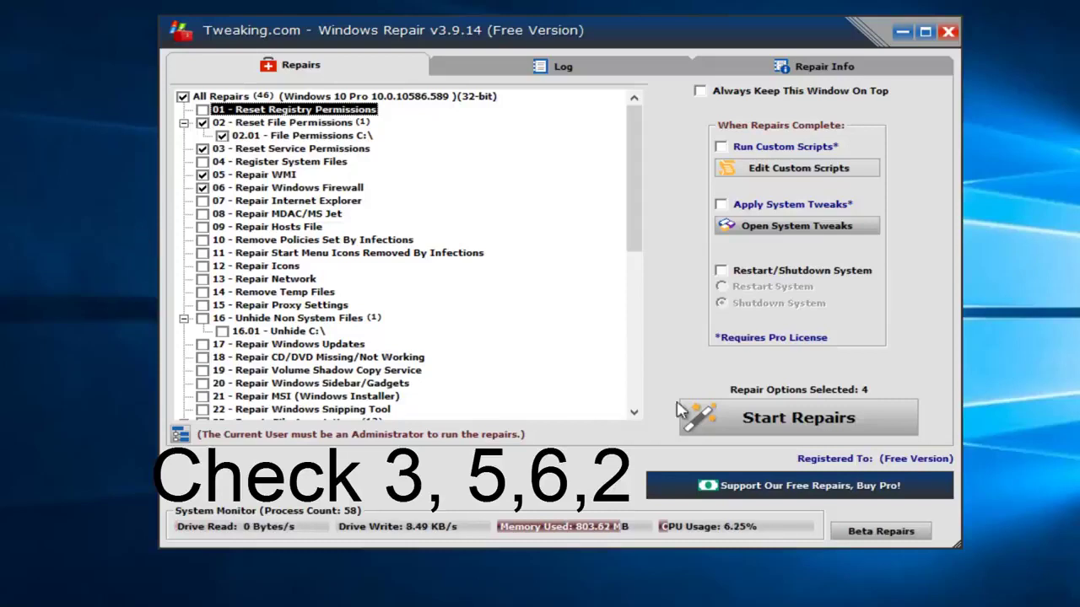
Step: Run the selected repairs and restart the system once they finish
left_click(798, 427)
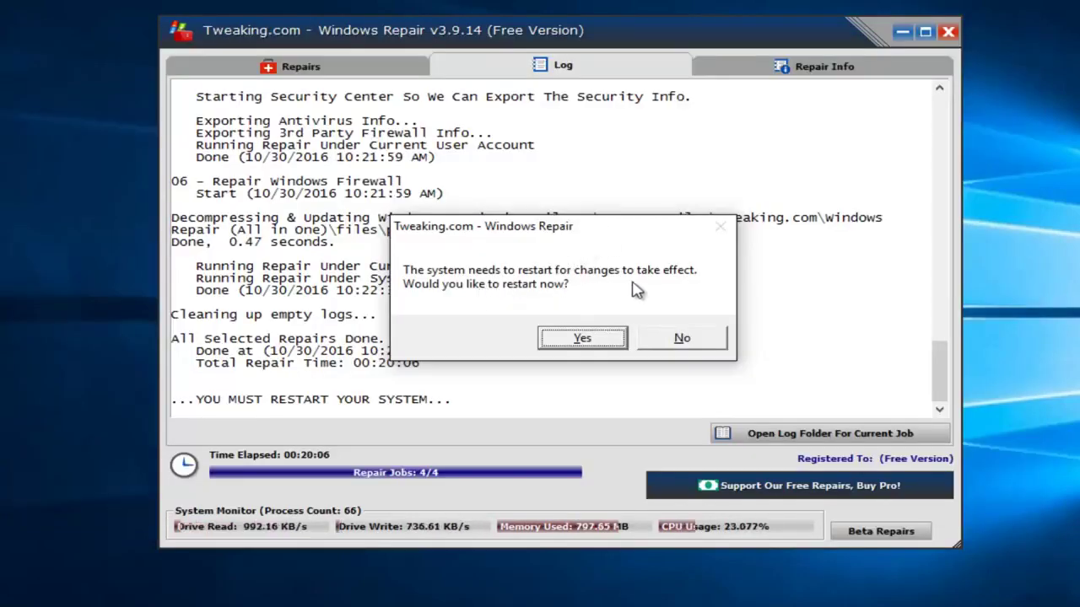
left_click(578, 341)
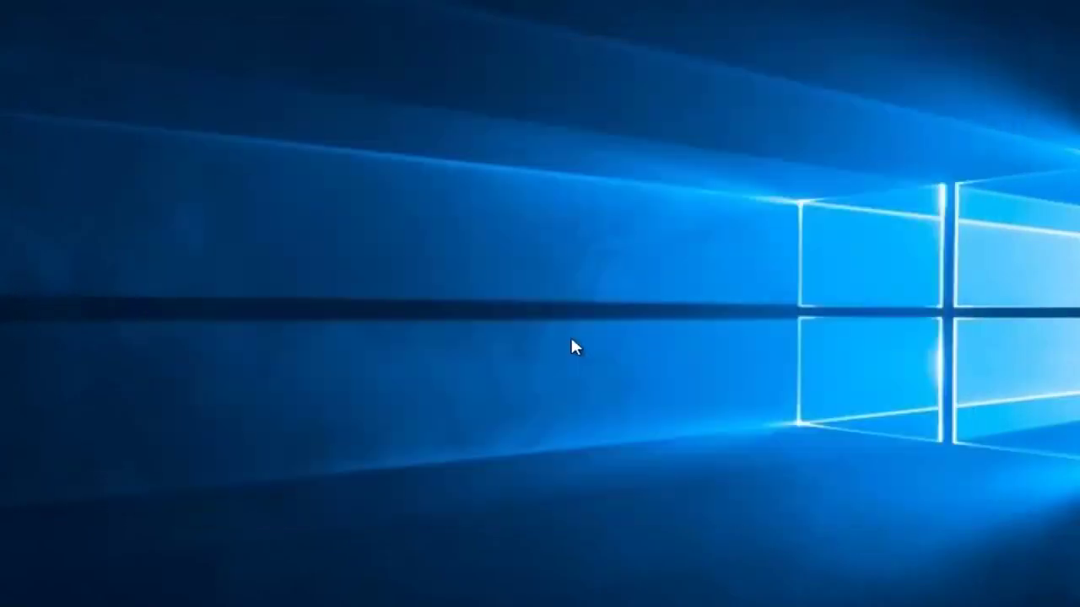